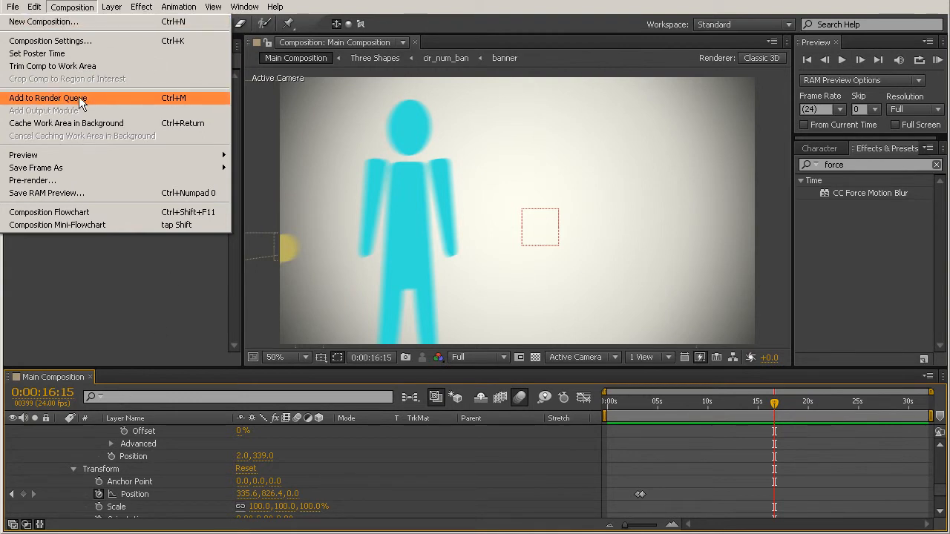
# Add Main Composition to the render queue and accept its render settings at Best quality and Full resolution.
pyautogui.click(46, 101)
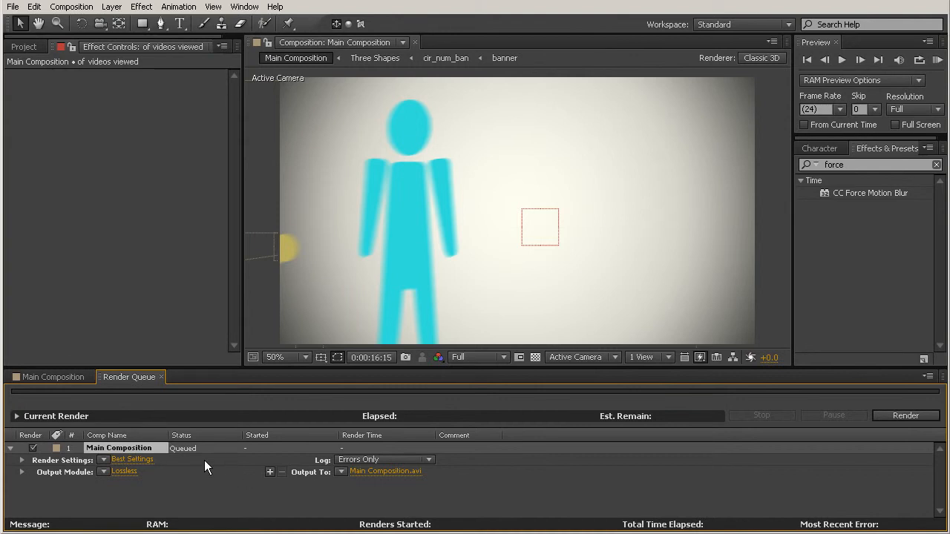
pyautogui.click(139, 459)
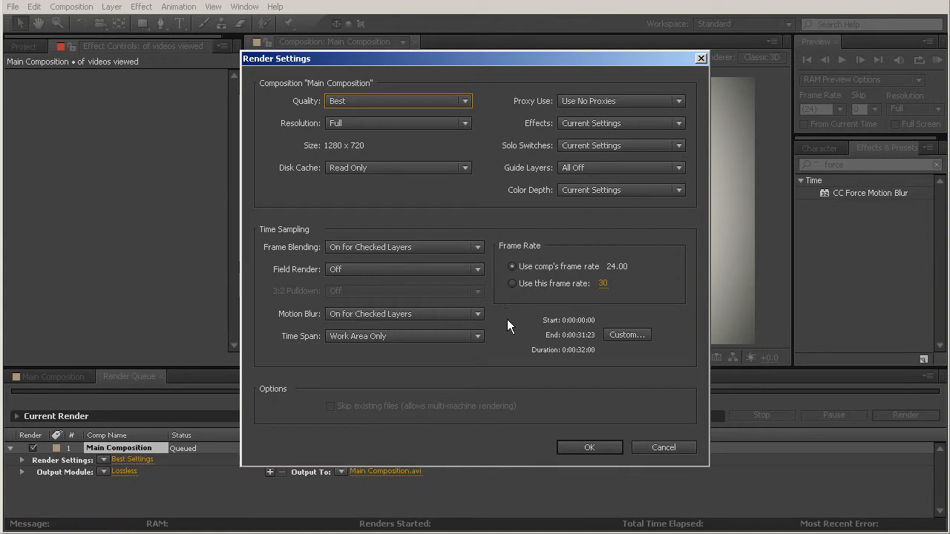
pyautogui.click(590, 445)
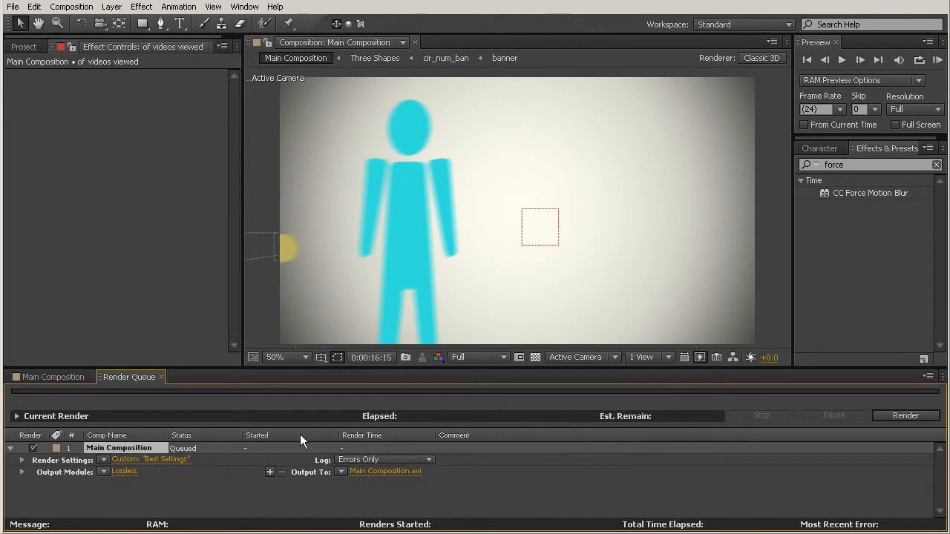
# Set the output module's format to H.264 for the queued composition.
pyautogui.click(123, 473)
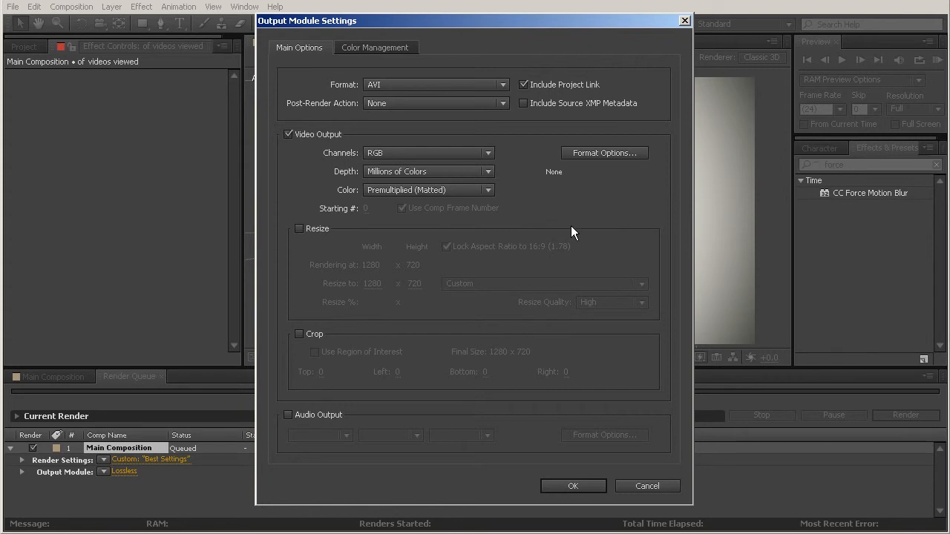
pyautogui.click(443, 86)
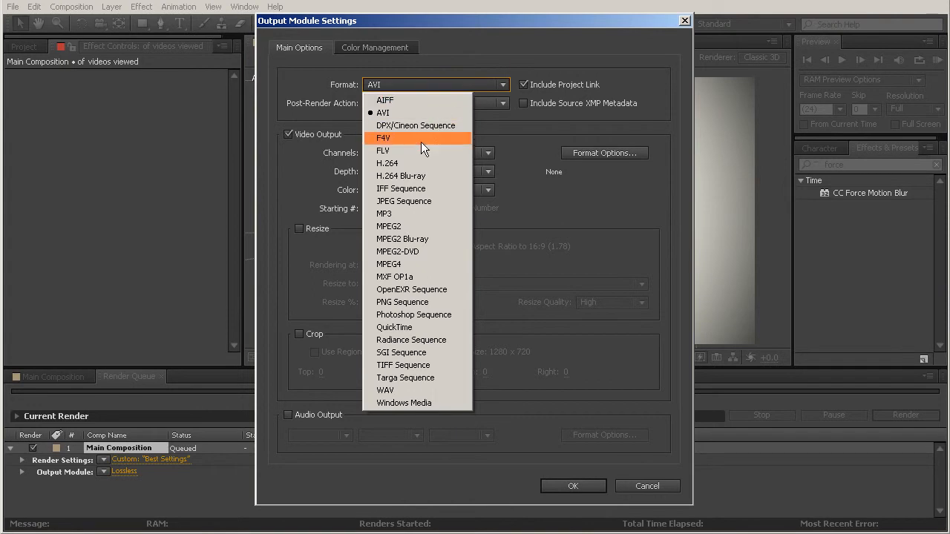
pyautogui.click(404, 163)
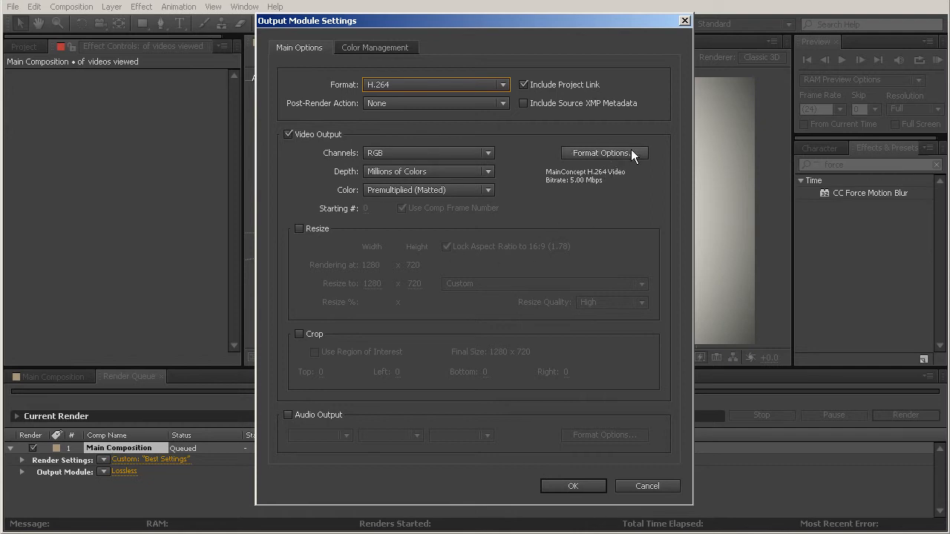
# Configure the H.264 video options with the High profile and level 5.1.
pyautogui.click(603, 152)
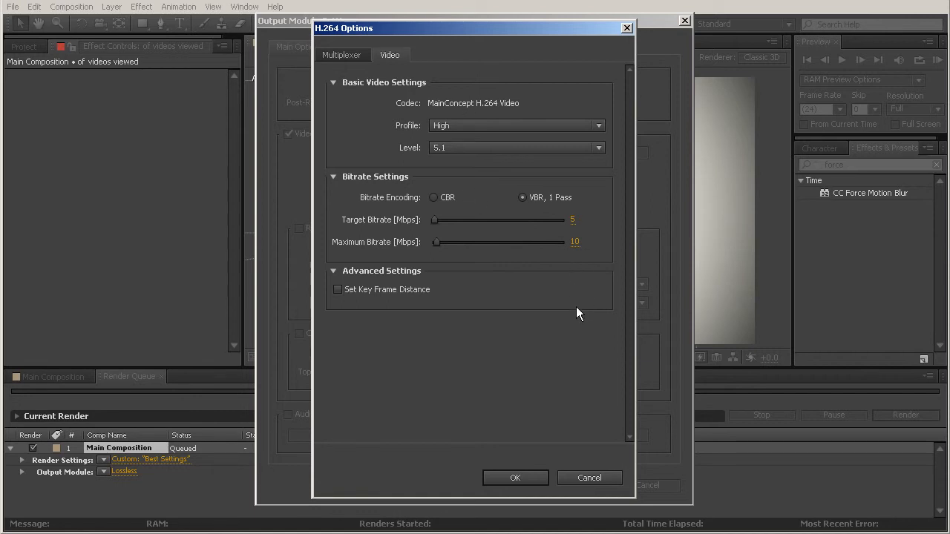
pyautogui.click(580, 128)
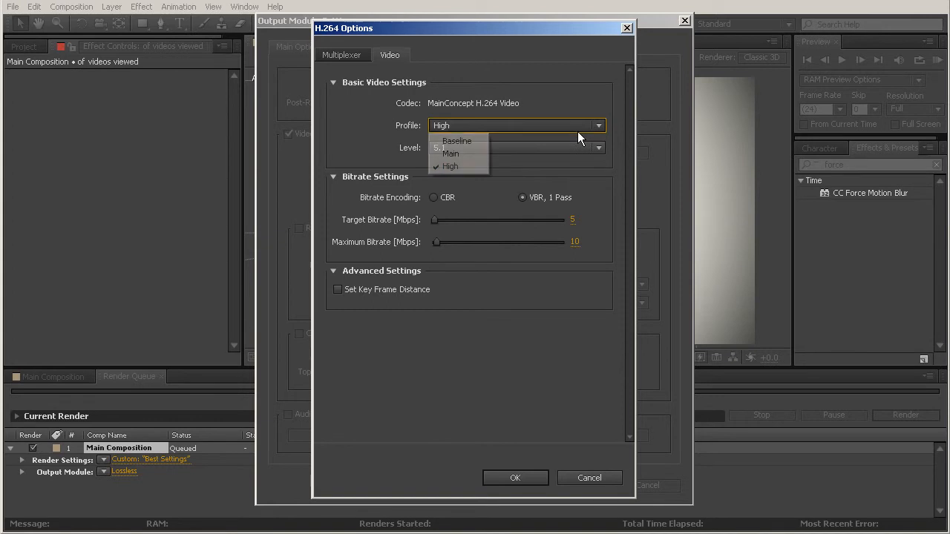
pyautogui.click(454, 168)
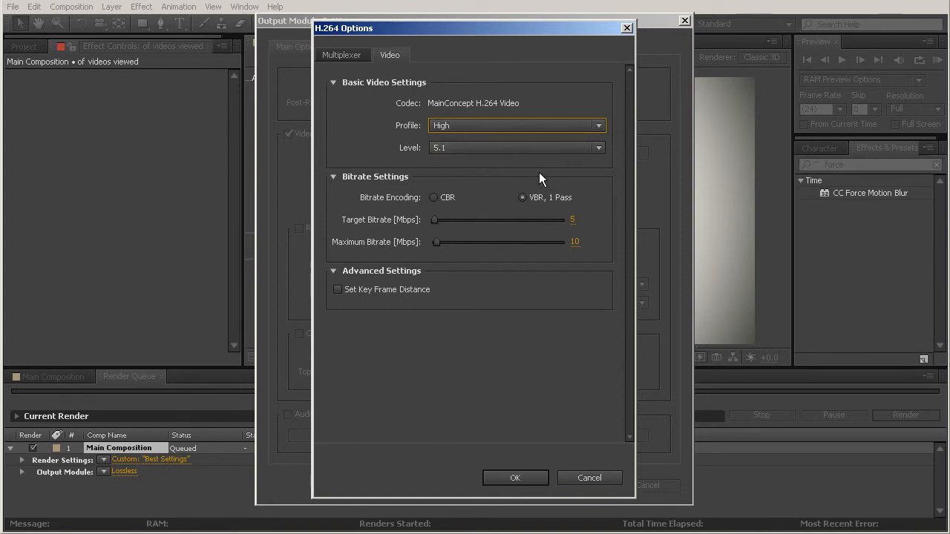
pyautogui.click(488, 148)
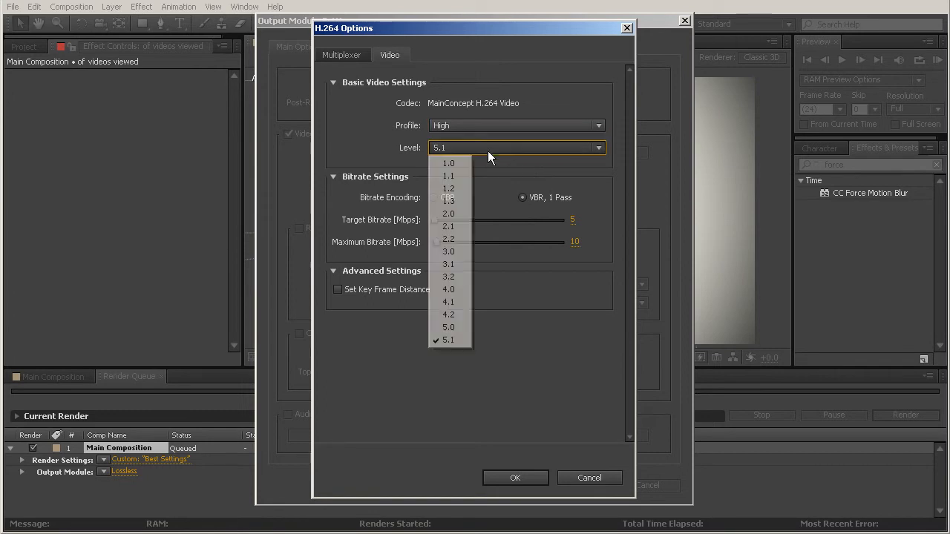
pyautogui.click(456, 340)
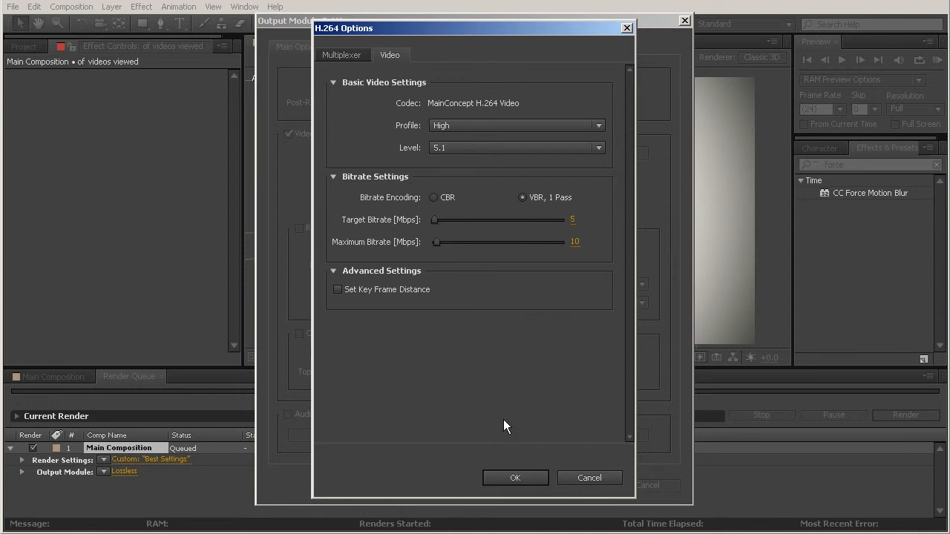
pyautogui.click(518, 477)
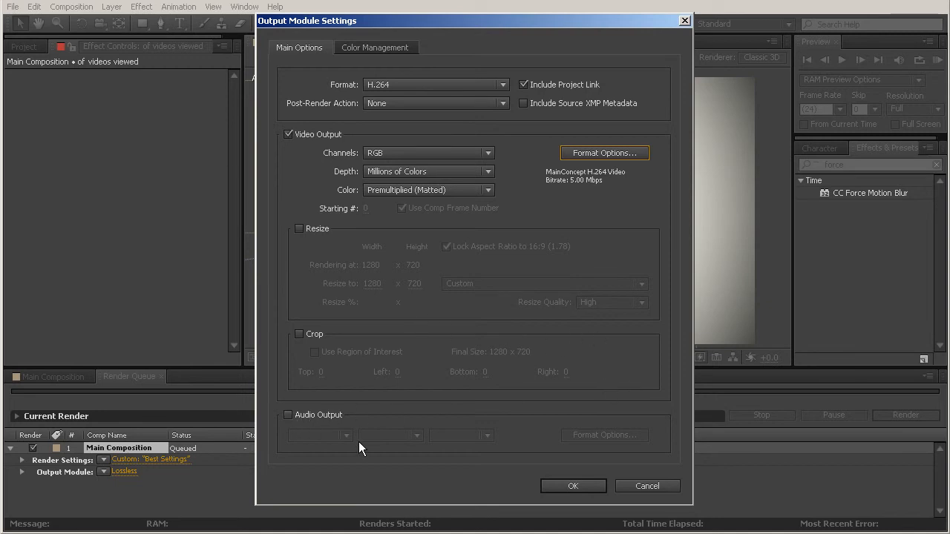
# Enable audio output in the output module and choose Stereo channels.
pyautogui.click(287, 415)
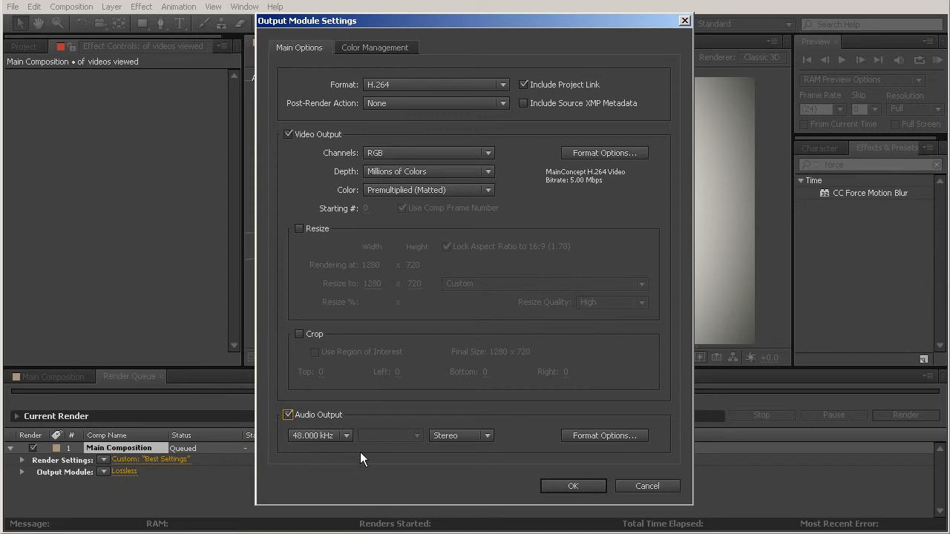
pyautogui.click(479, 434)
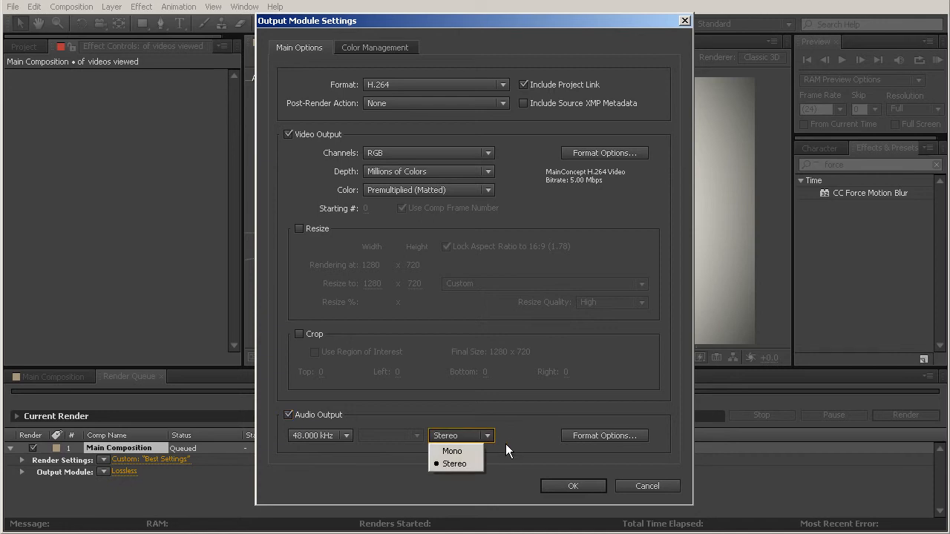
pyautogui.click(470, 463)
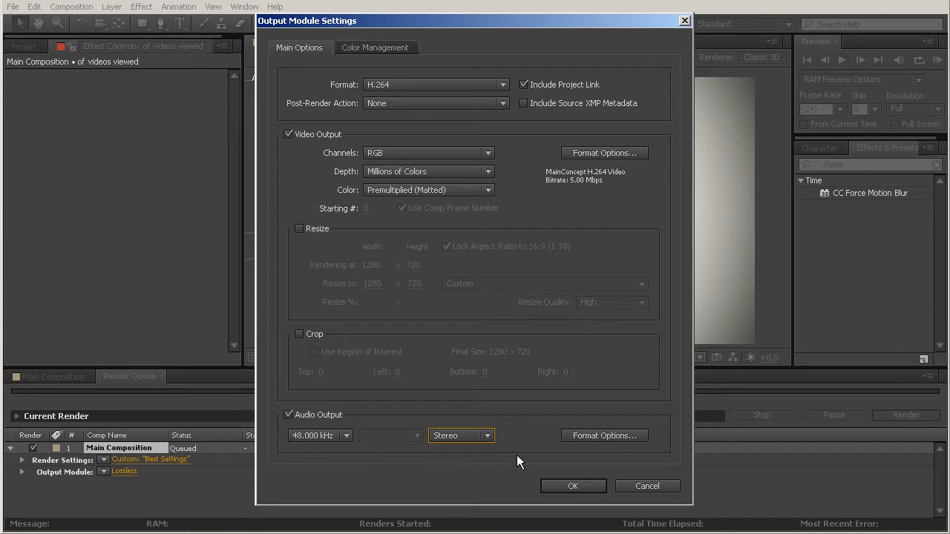
# Set the AAC audio bitrate to 320 kbps and accept the output module settings.
pyautogui.click(598, 437)
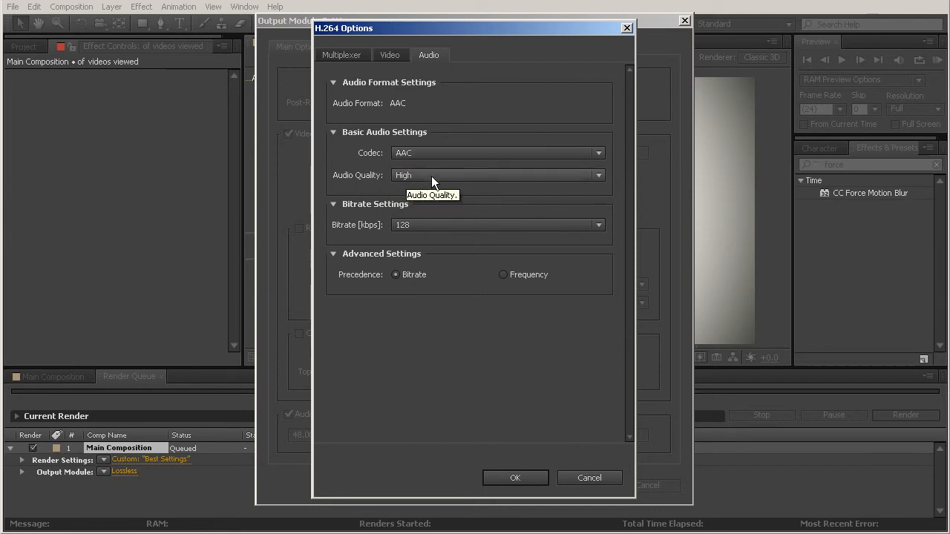
pyautogui.click(436, 225)
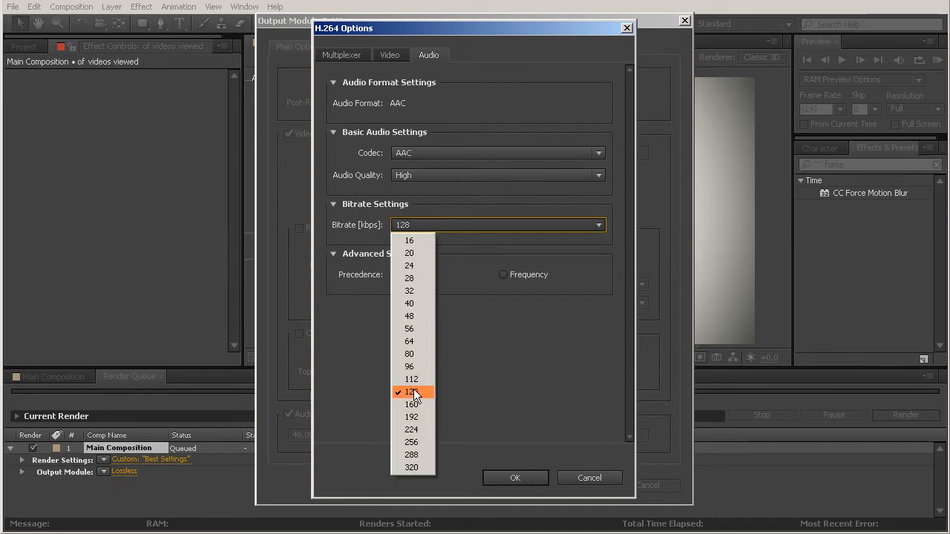
pyautogui.click(419, 469)
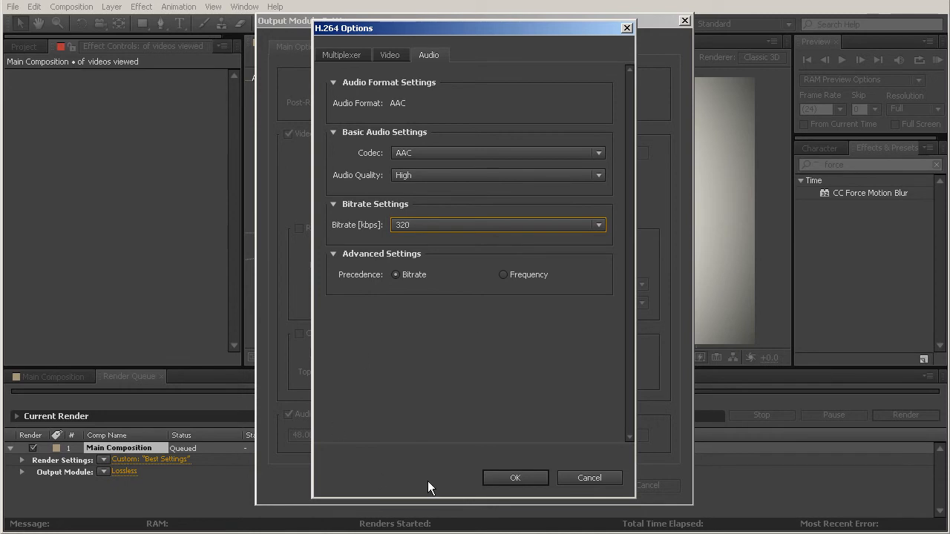
pyautogui.click(512, 477)
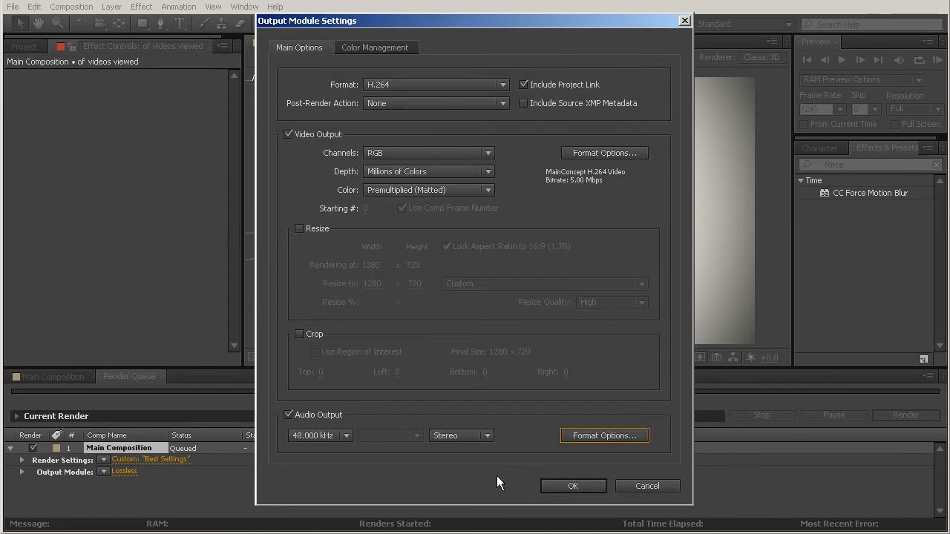
pyautogui.click(559, 486)
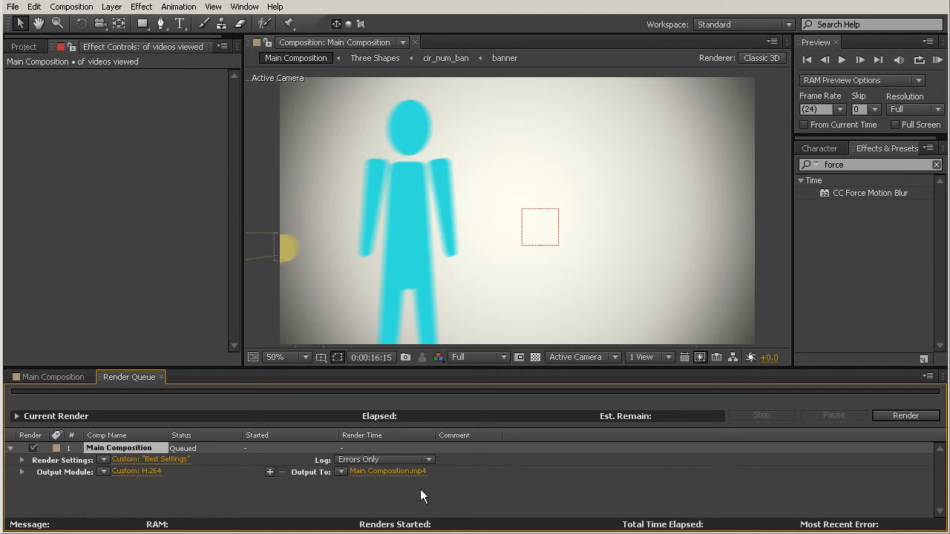
# Name the output movie Intro Project.mp4 and save it in the My Motion Graphics Project folder.
pyautogui.click(374, 472)
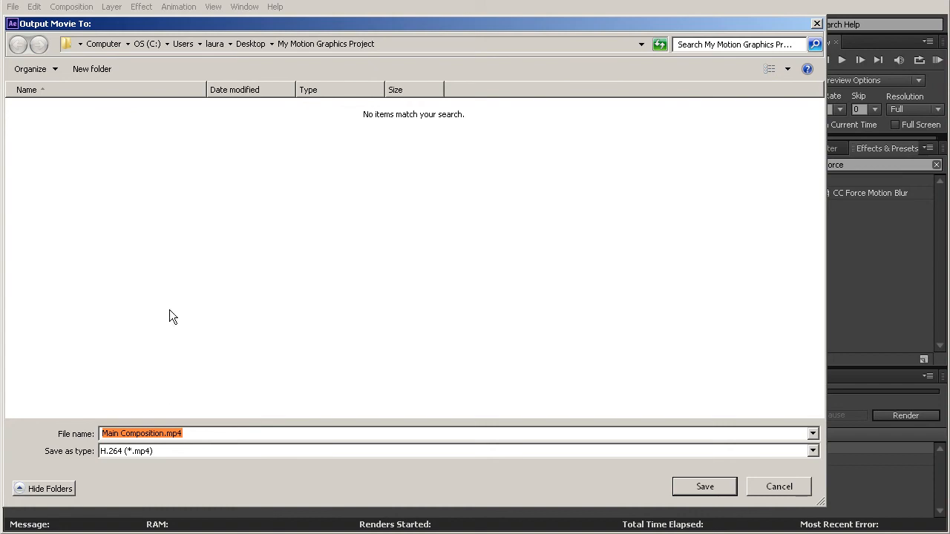
pyautogui.click(200, 433)
pyautogui.moveTo(165, 434); pyautogui.dragTo(98, 435)
pyautogui.write('In')
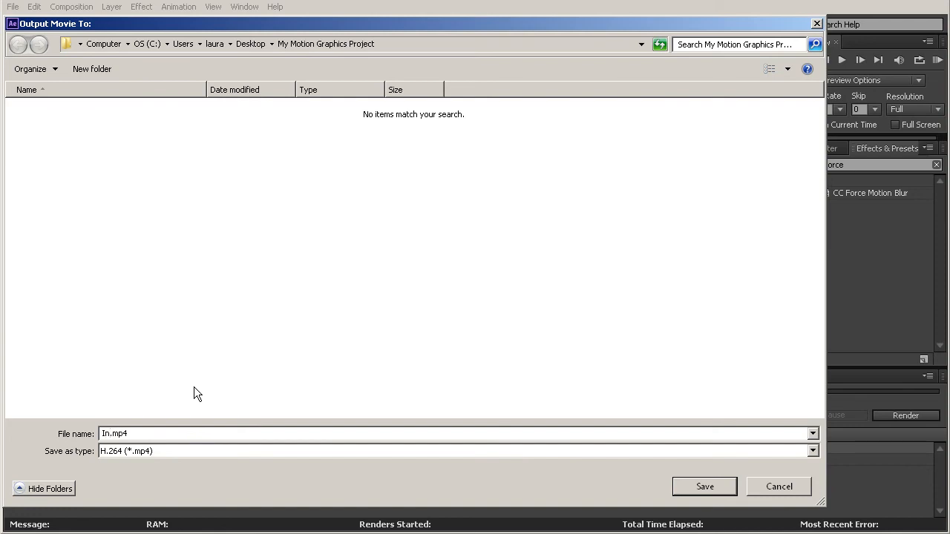
pyautogui.write('tro Project')
pyautogui.click(700, 486)
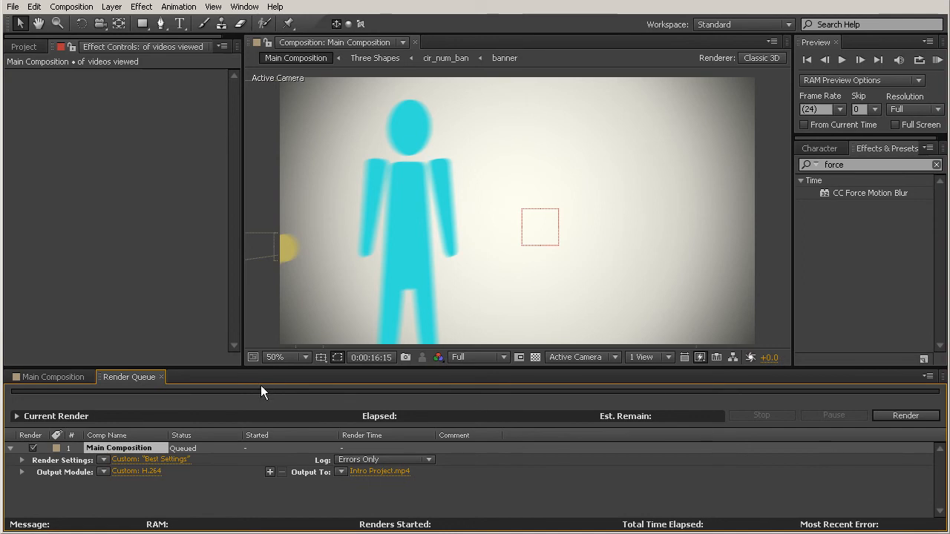
# Try moving the work area's start to about 14 seconds and restore it to the composition's beginning.
pyautogui.click(42, 376)
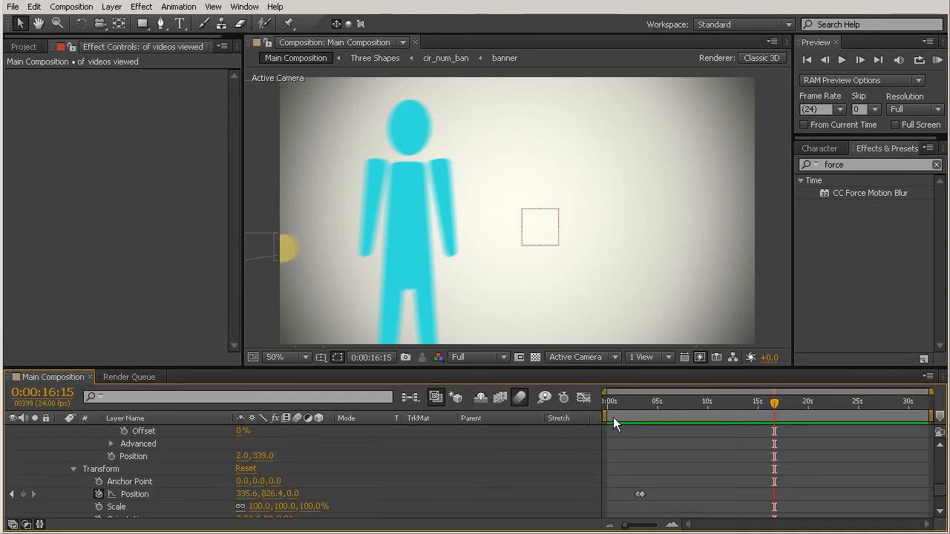
pyautogui.moveTo(604, 417); pyautogui.dragTo(743, 485)
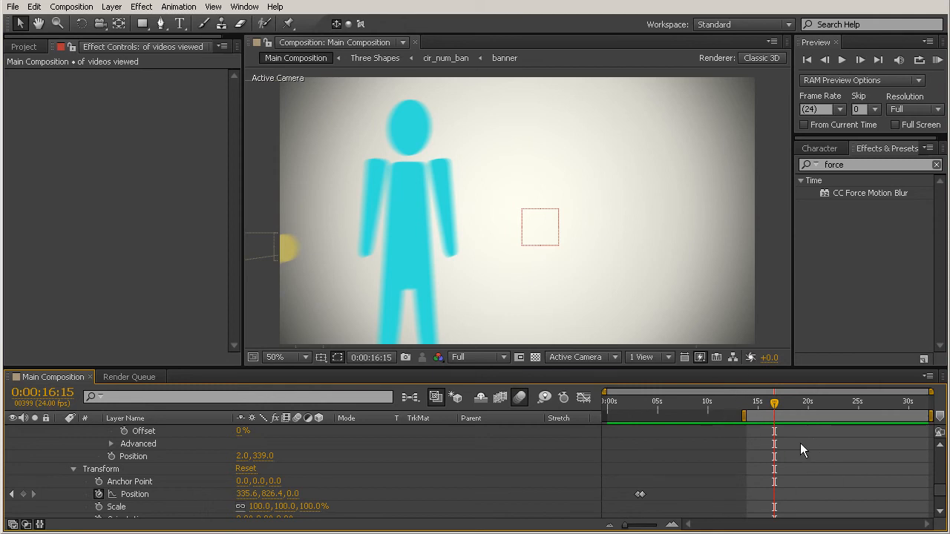
pyautogui.moveTo(774, 403); pyautogui.dragTo(791, 435)
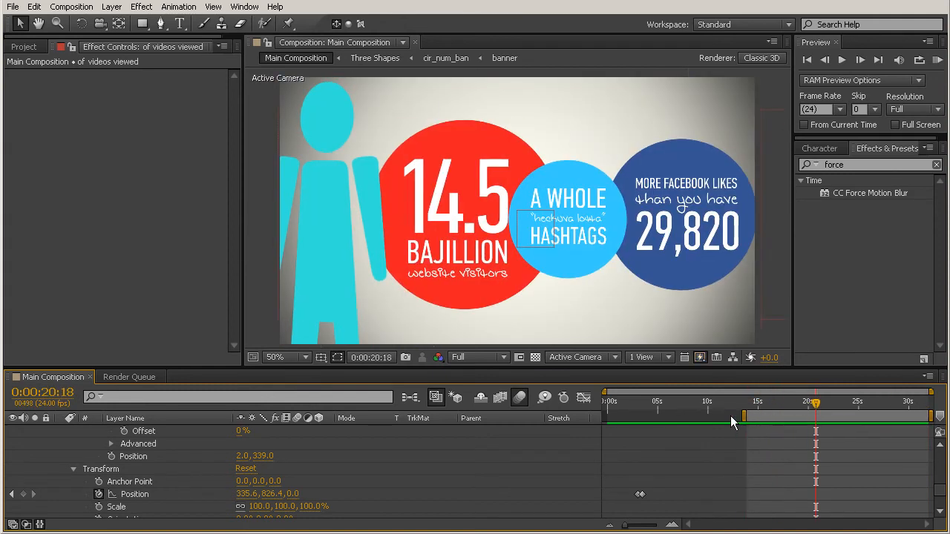
pyautogui.moveTo(743, 417); pyautogui.dragTo(606, 417)
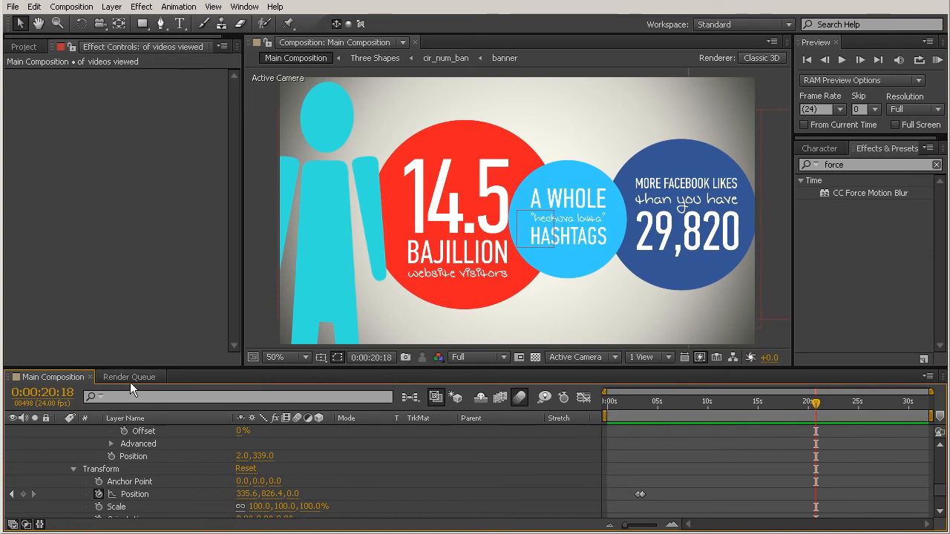
# Return to the render queue and start rendering Main Composition.
pyautogui.hotkey('ctrl', 'm')
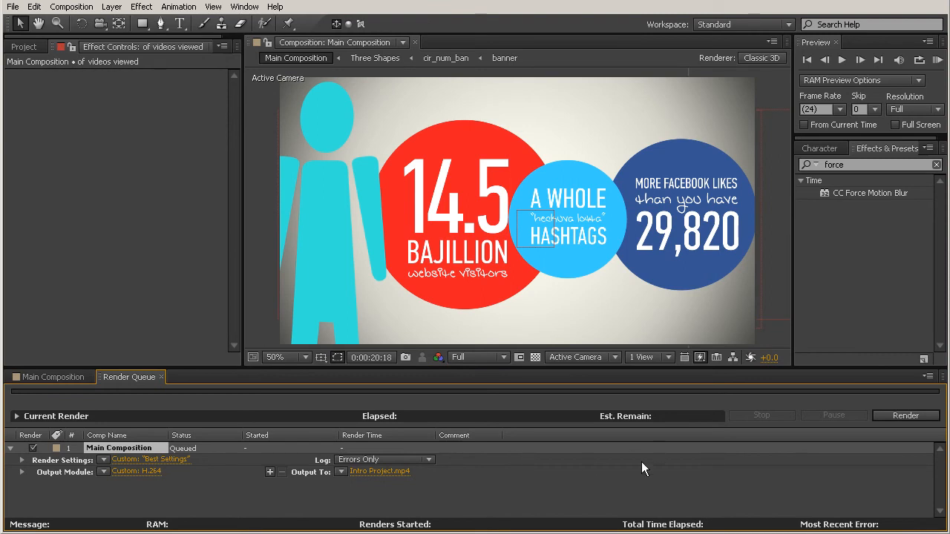
pyautogui.click(900, 415)
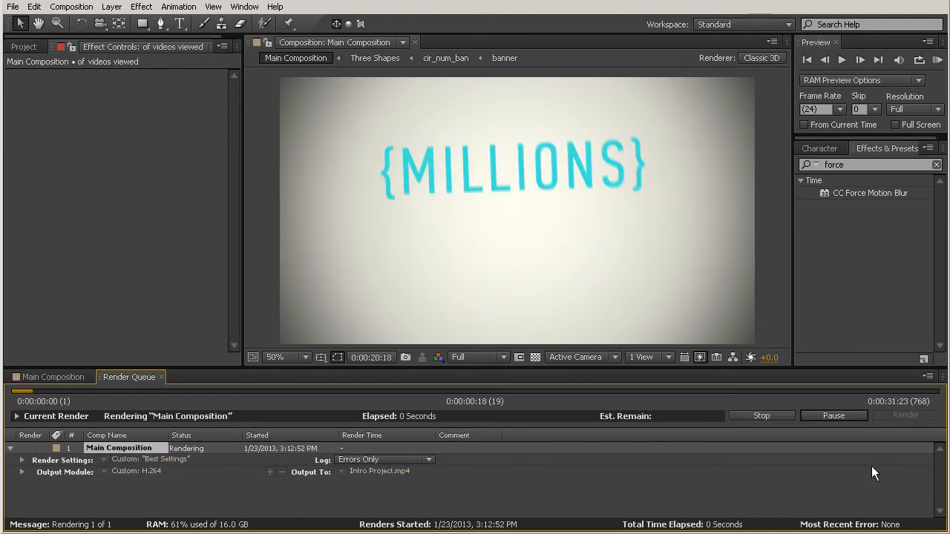